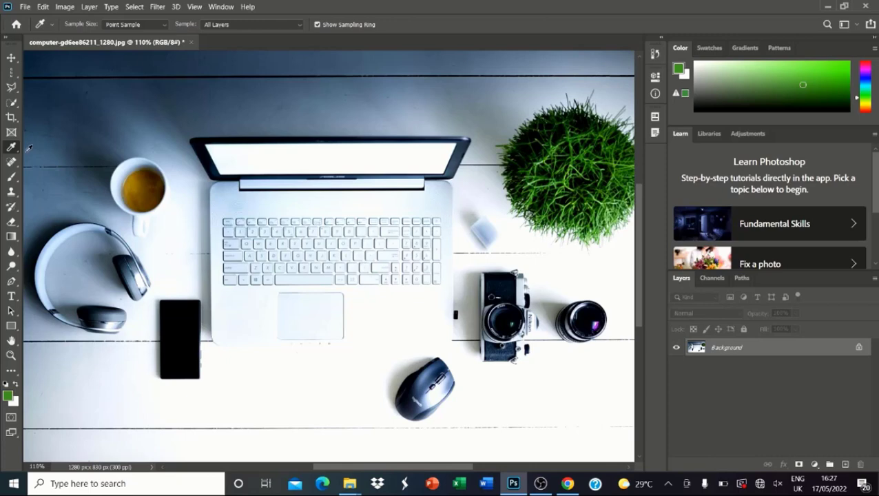
Sample the brown of the coffee as the foreground color with the Eyedropper Tool and check it in the Color Picker.
right_click(12, 147)
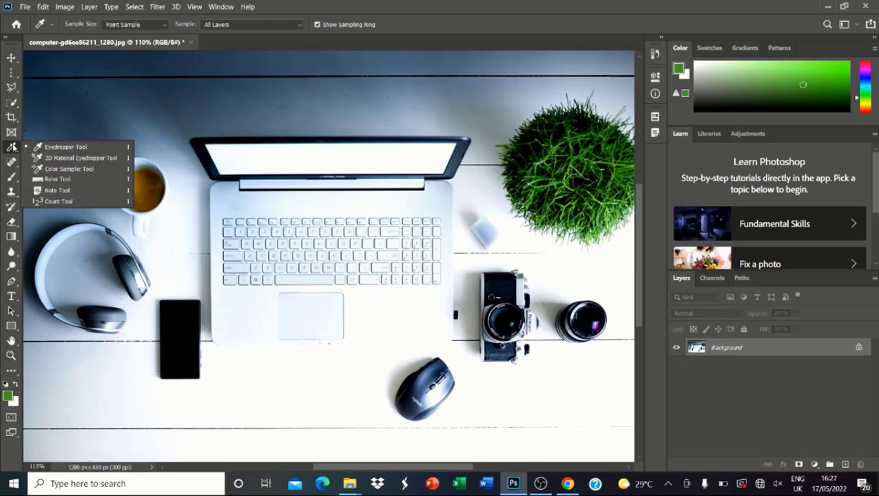
click(55, 149)
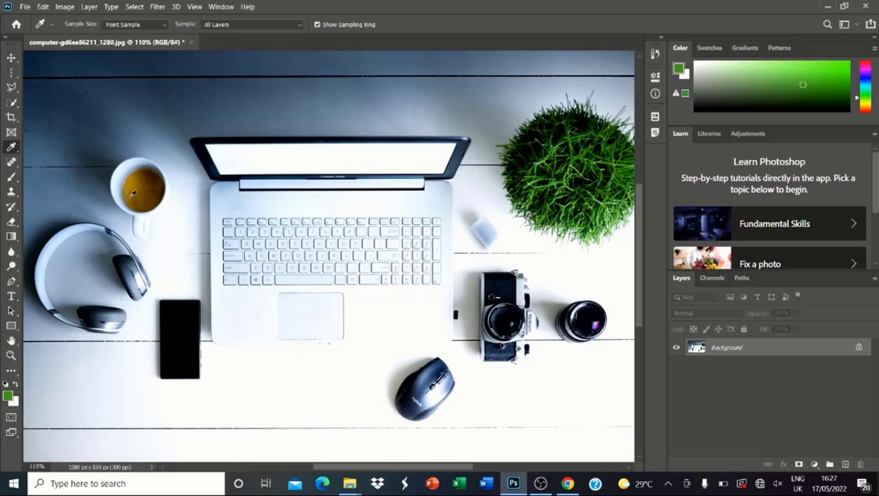
scroll(432, 251, down, 4)
scroll(432, 251, up, 2)
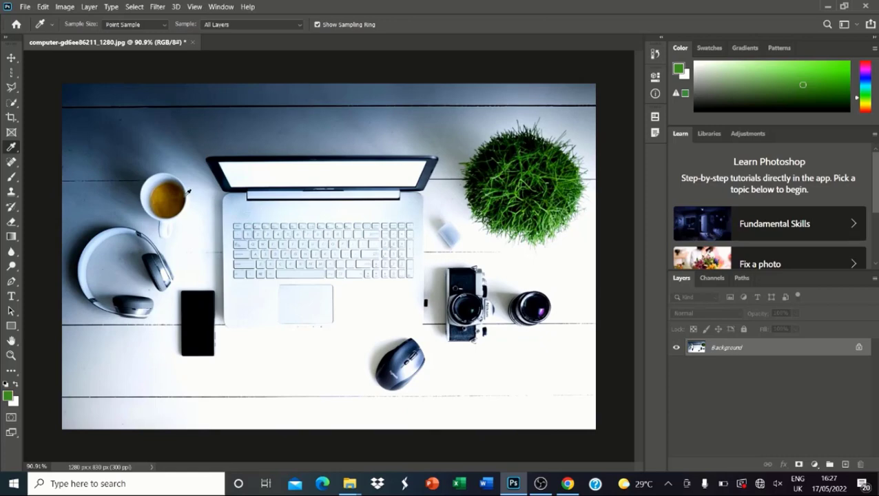
click(175, 208)
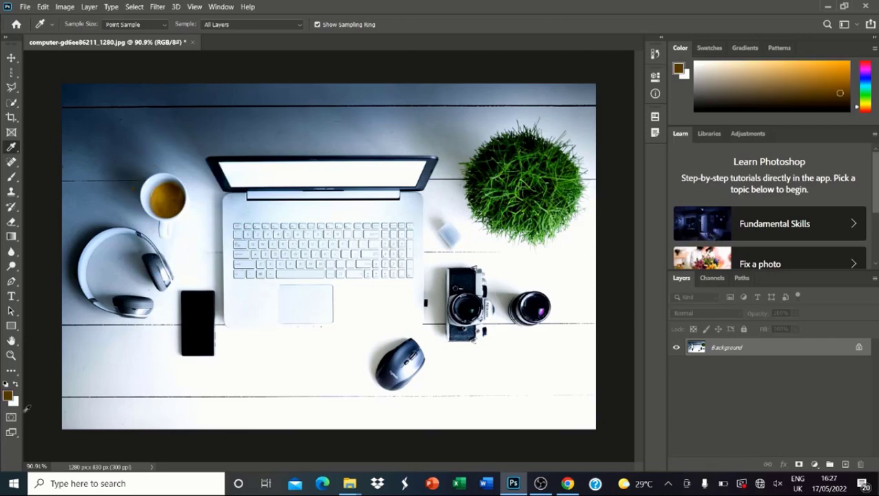
click(9, 396)
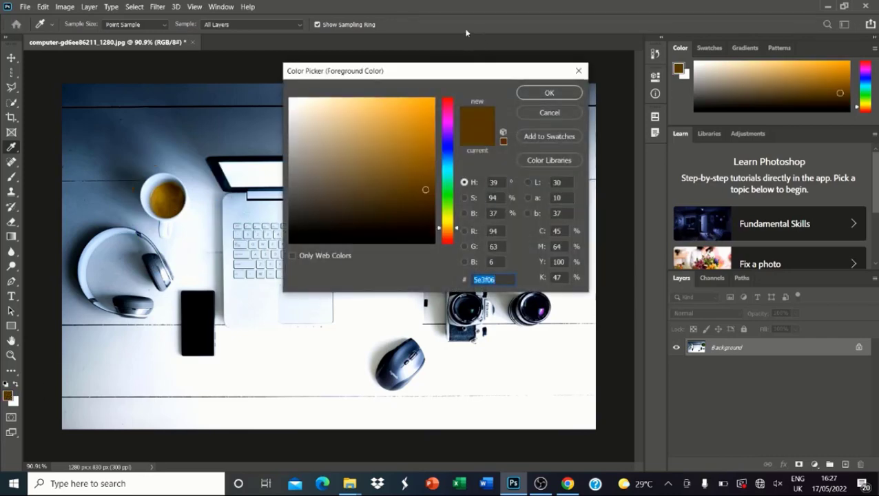
click(539, 114)
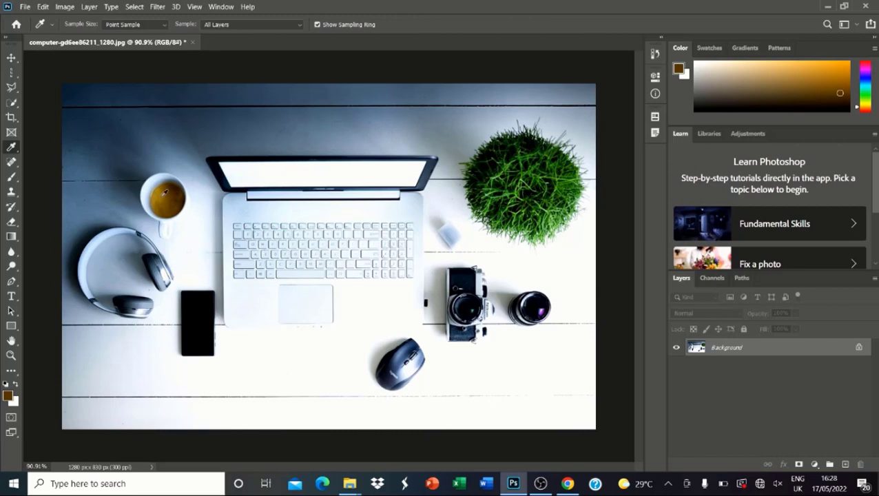
Select the coffee surface in the cup with the Quick Selection Tool and subtract the excess along its upper edge.
click(11, 103)
click(170, 201)
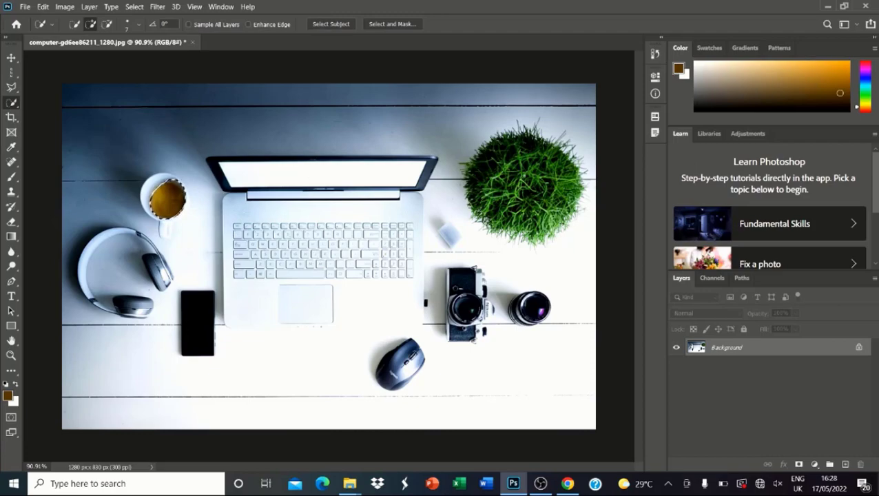
scroll(451, 203, up, 5)
scroll(610, 168, down, 1)
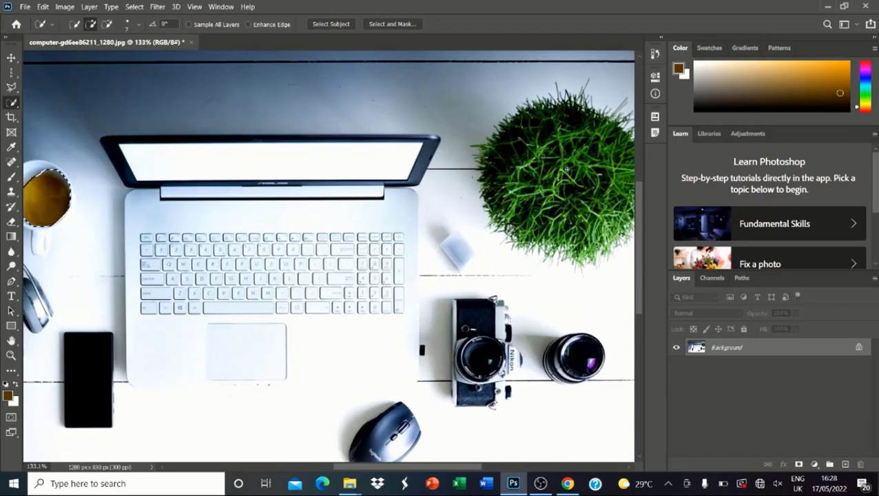
scroll(38, 154, up, 2)
scroll(68, 178, up, 4)
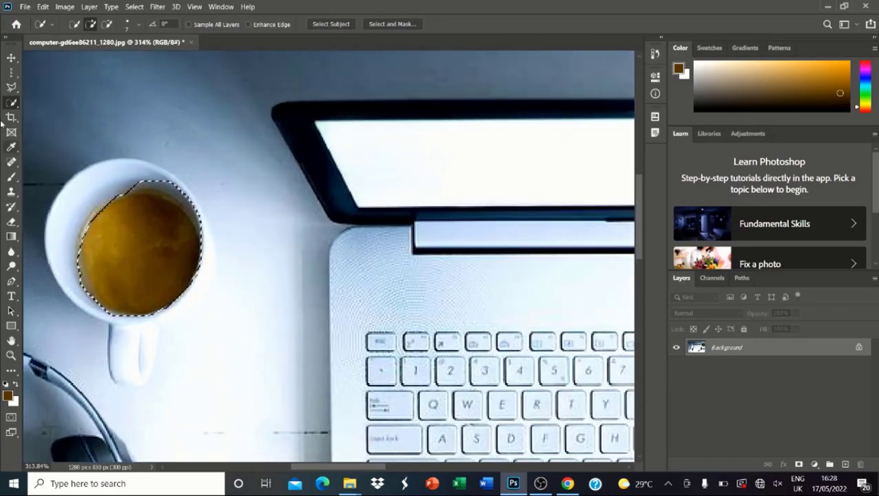
click(107, 25)
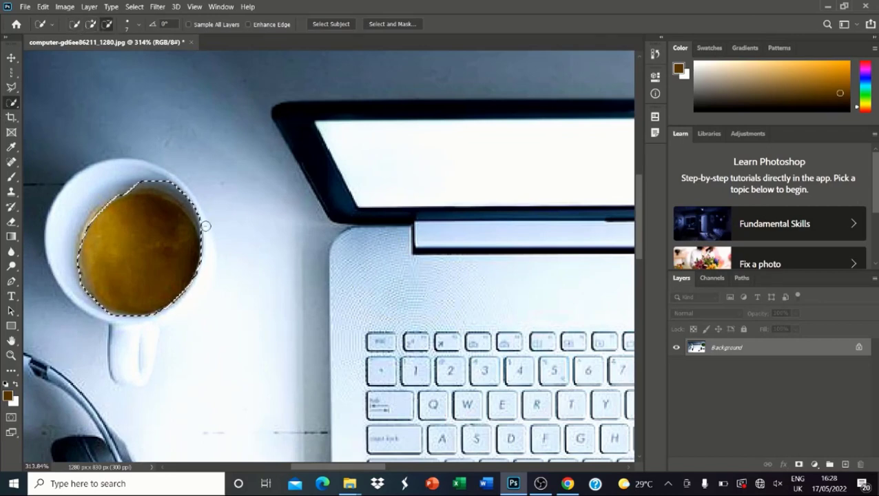
click(172, 188)
click(149, 181)
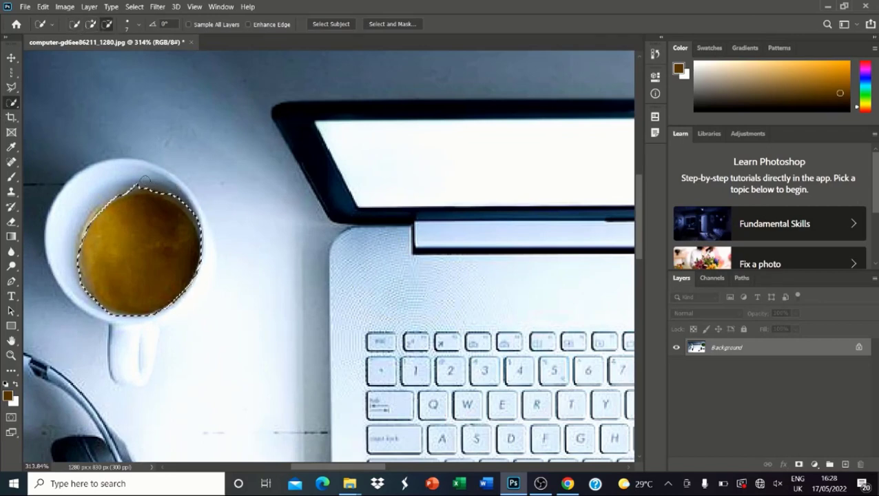
scroll(206, 200, down, 3)
scroll(166, 200, up, 5)
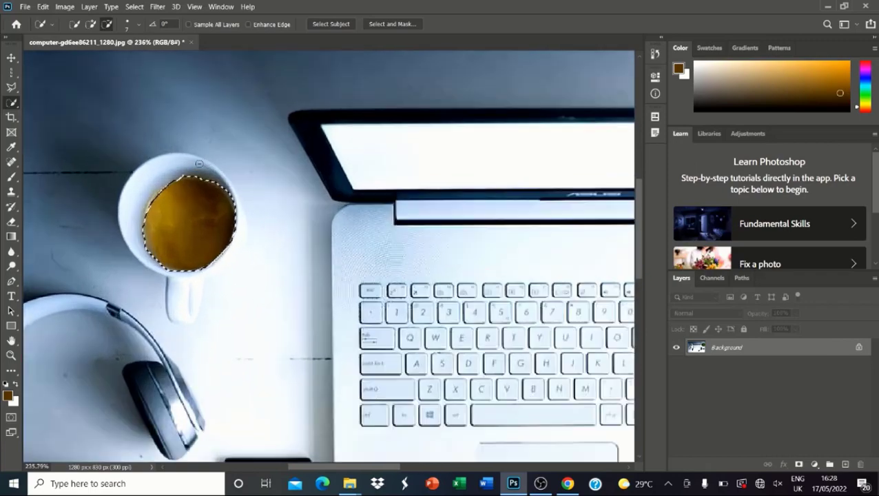
Add the missing coffee along the upper-left edge of the cup to the selection.
click(91, 24)
scroll(145, 178, up, 2)
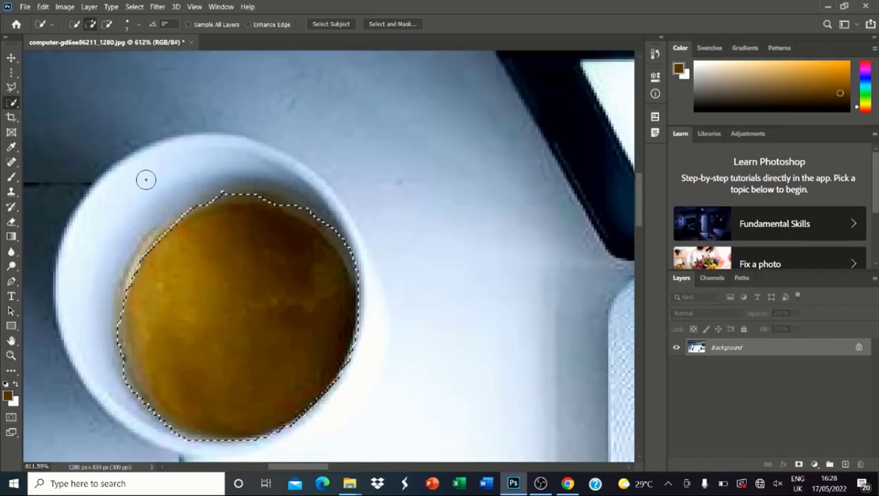
drag(165, 246, 191, 221)
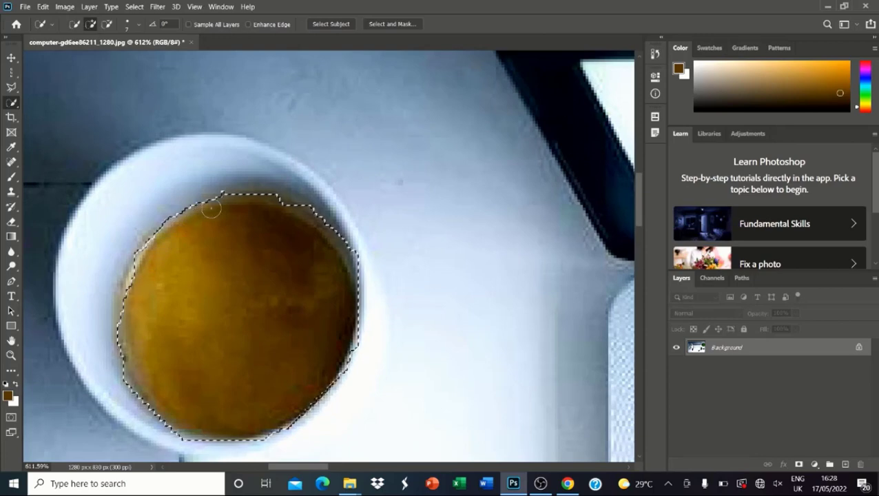
mouse_move(197, 210)
mouse_down()
mouse_move(175, 236)
mouse_move(150, 275)
mouse_up()
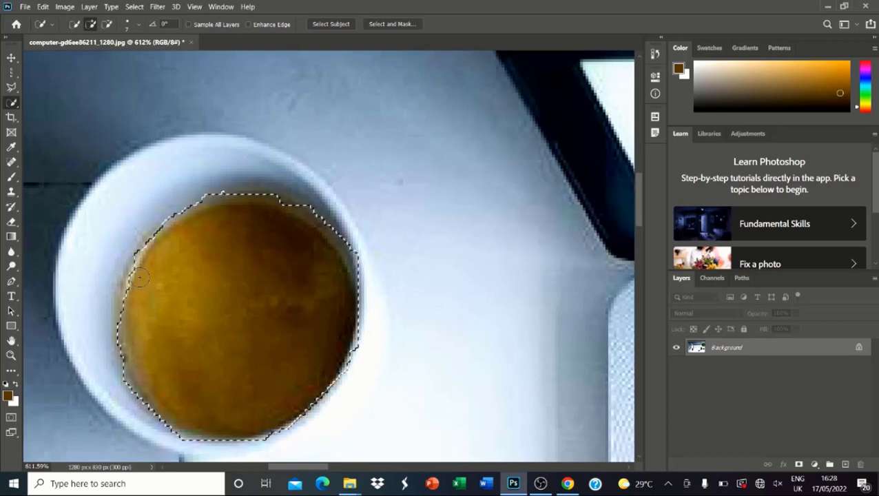
scroll(175, 160, down, 2)
scroll(175, 159, down, 3)
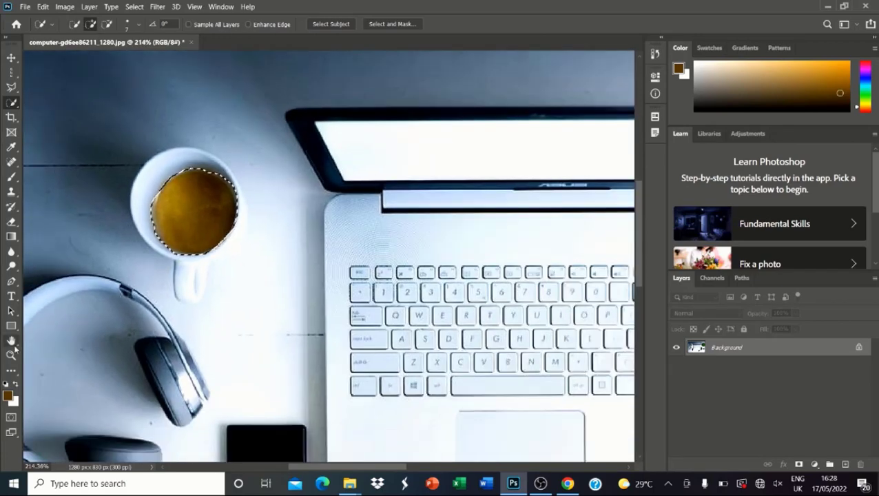
scroll(310, 228, down, 2)
click(7, 396)
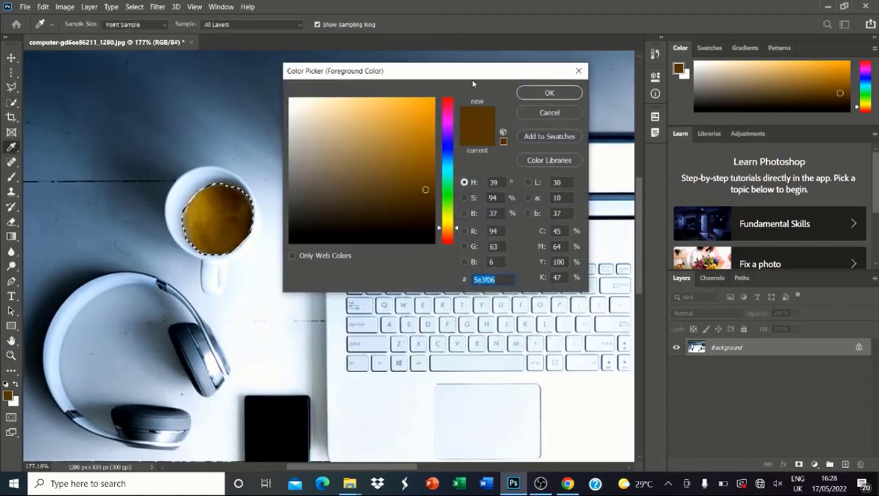
click(547, 114)
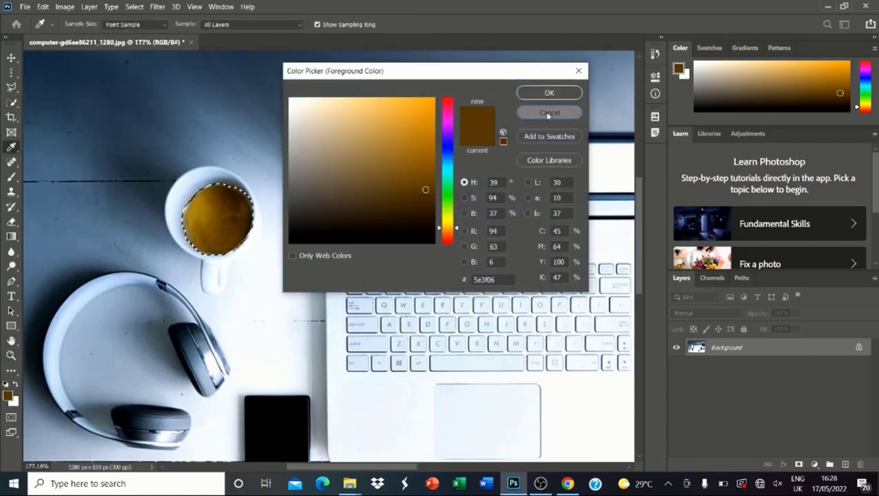
Sample a light green (81ae69) from the plant as the foreground color with the Eyedropper Tool and accept it in the Color Picker.
scroll(3, 145, down, 2)
click(11, 146)
scroll(11, 146, down, 3)
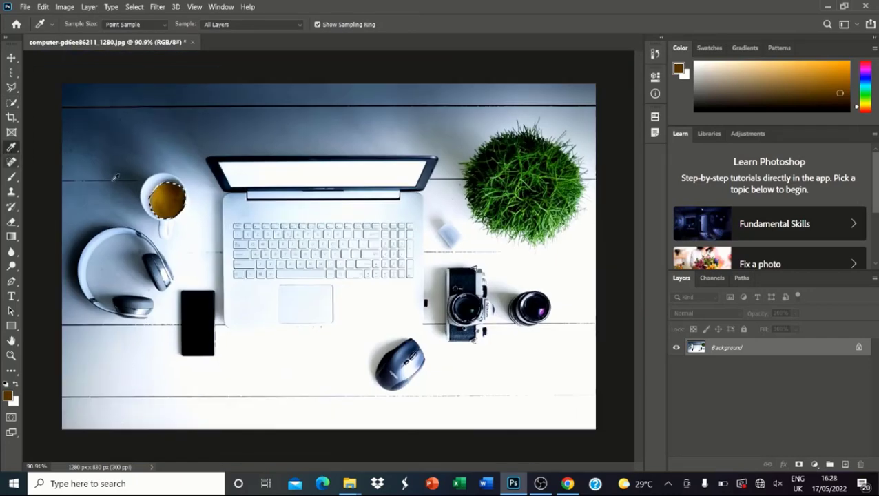
click(513, 174)
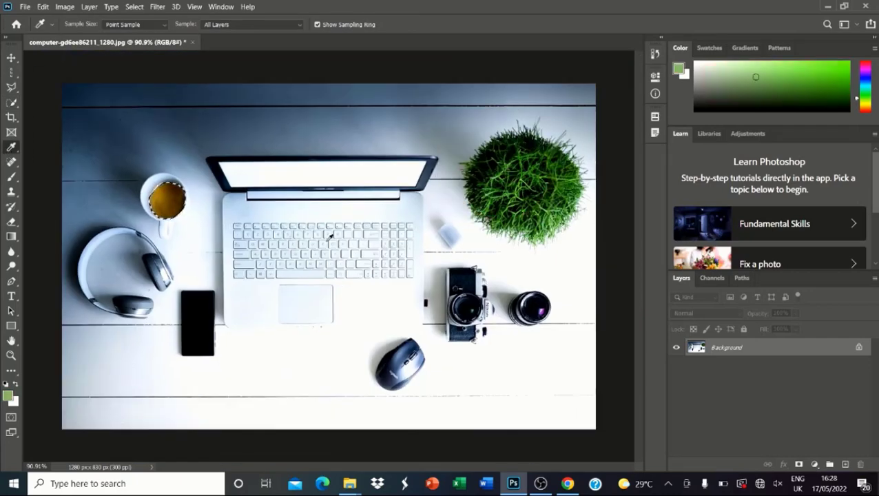
click(10, 397)
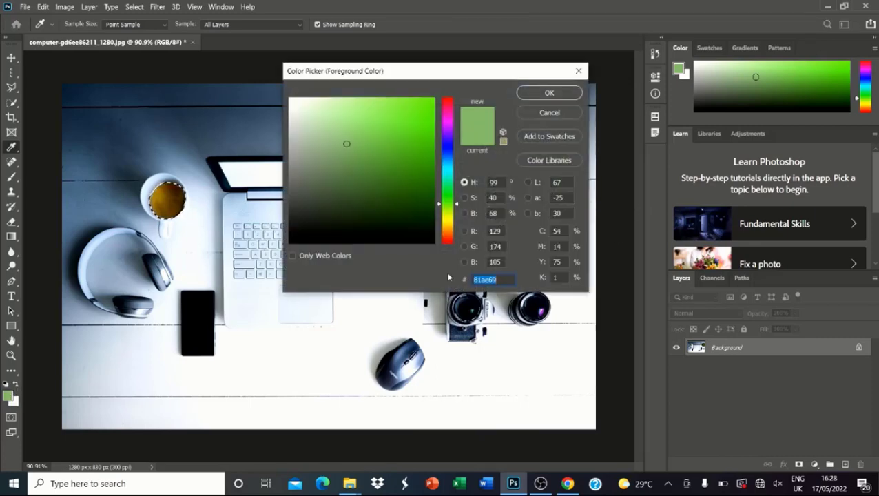
drag(472, 71, 297, 113)
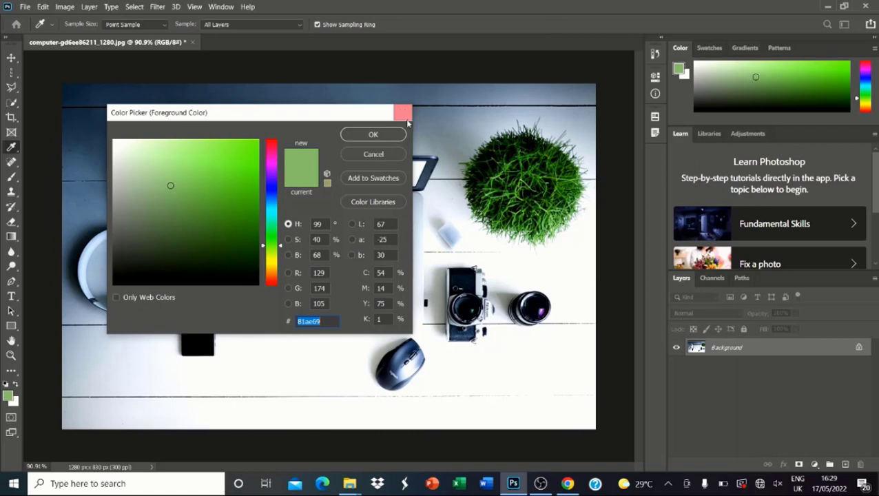
click(370, 135)
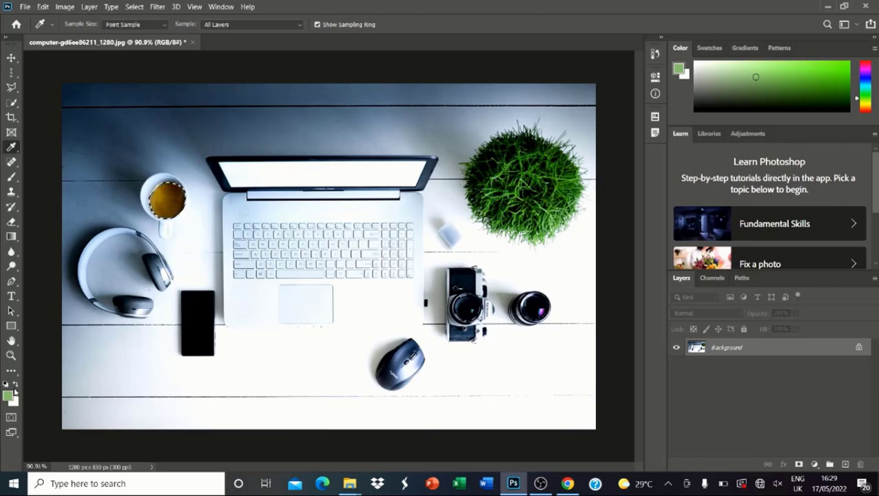
Add a Solid Color fill layer over the selected coffee, sampling dark green 26510c from the plant as its color.
click(815, 466)
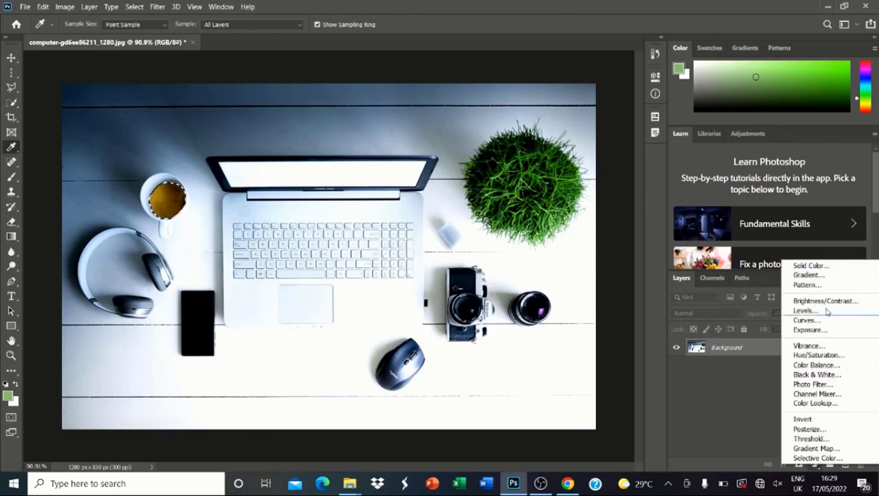
click(807, 268)
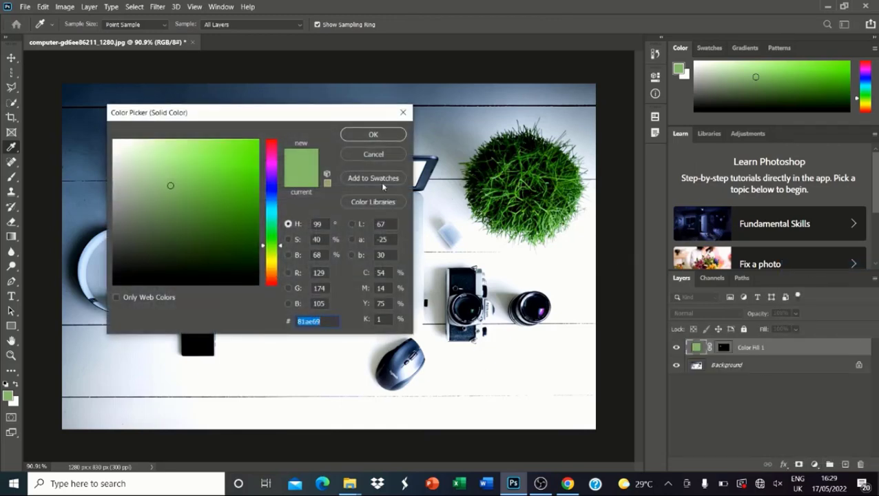
drag(279, 117, 580, 226)
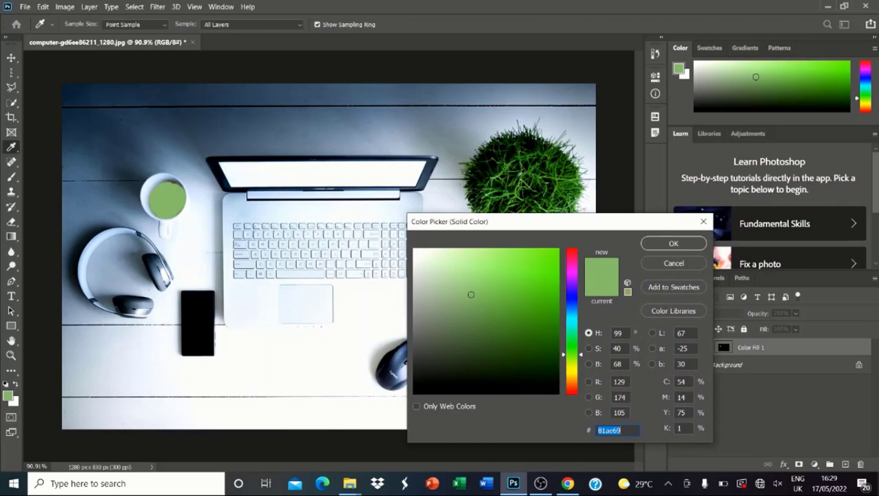
click(513, 168)
click(502, 169)
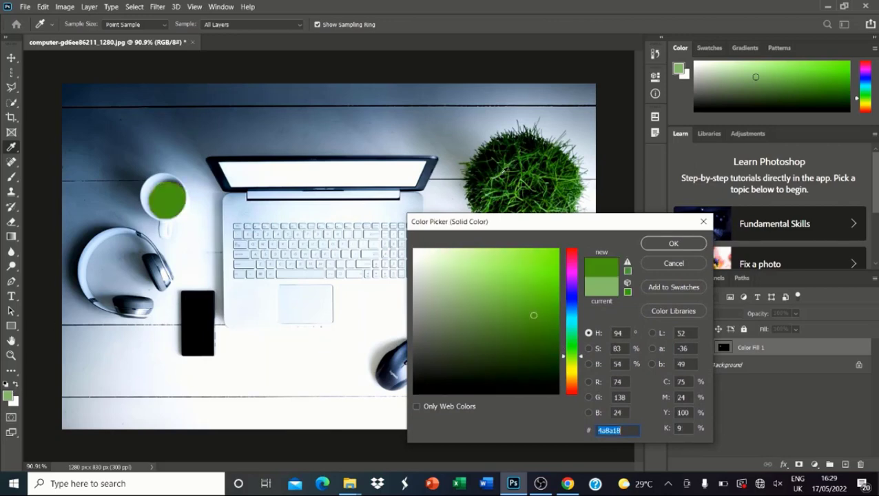
click(497, 175)
click(499, 176)
click(513, 174)
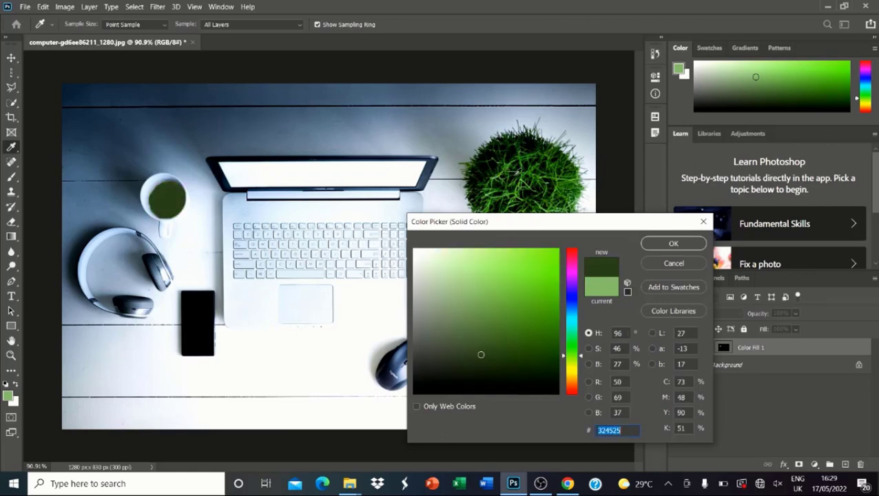
click(521, 182)
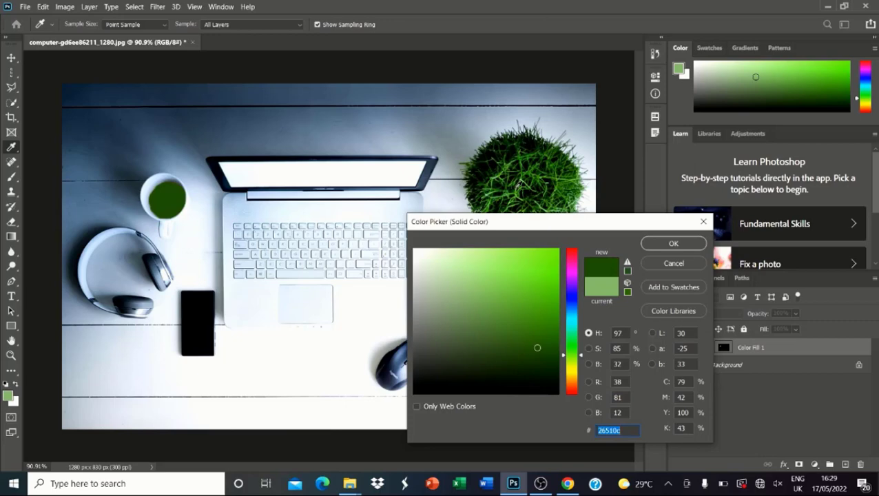
click(673, 244)
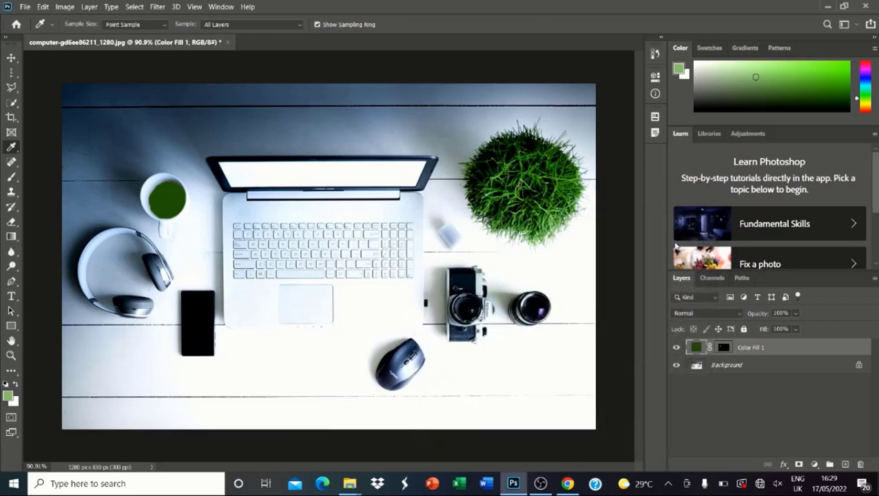
Set the green fill layer's blend mode to Hard Light and toggle its visibility to compare the coffee before and after.
click(712, 315)
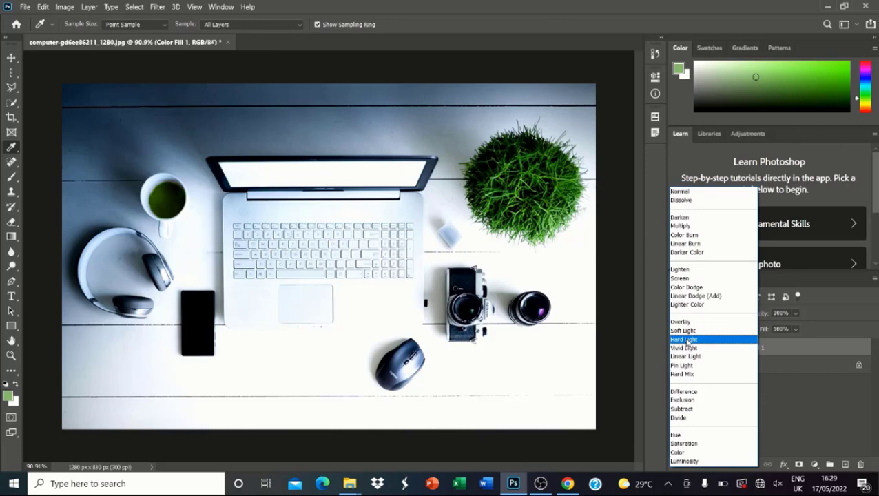
click(687, 340)
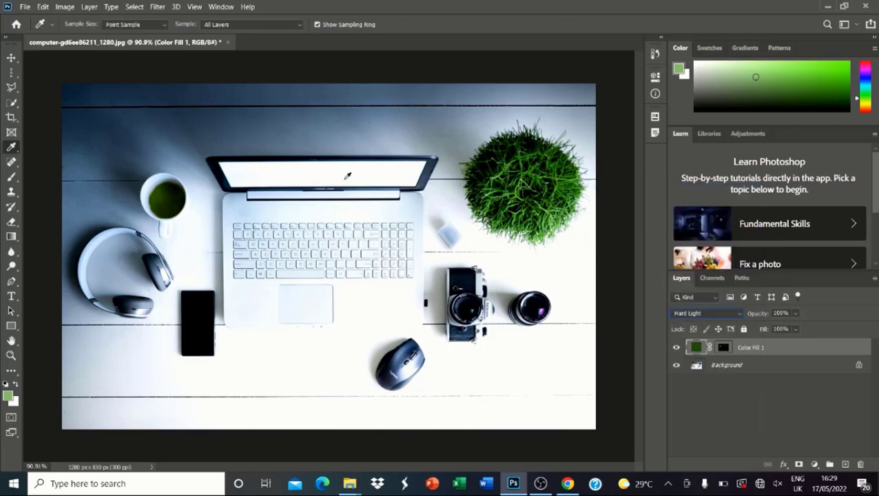
click(678, 349)
click(678, 349)
scroll(312, 171, down, 2)
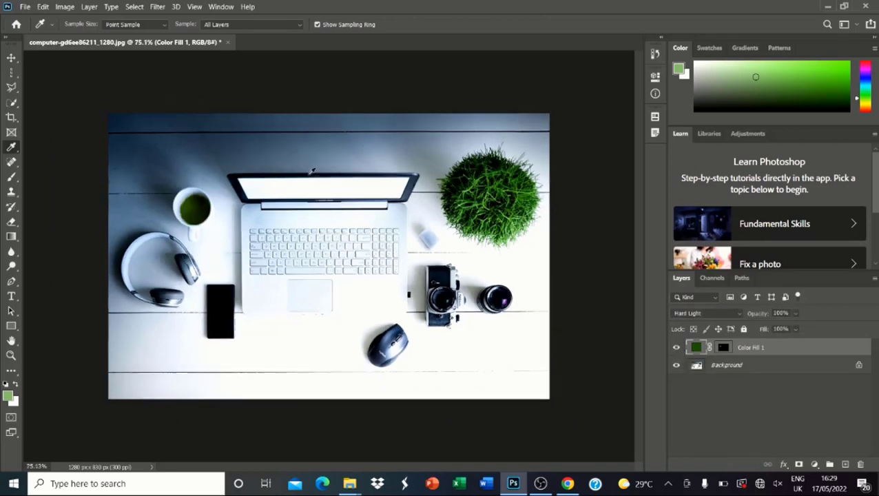
scroll(311, 171, down, 1)
Place four color samplers with the Color Sampler Tool: on the dark upper-left desk area, the plant, the phone and the separate camera lens.
right_click(11, 147)
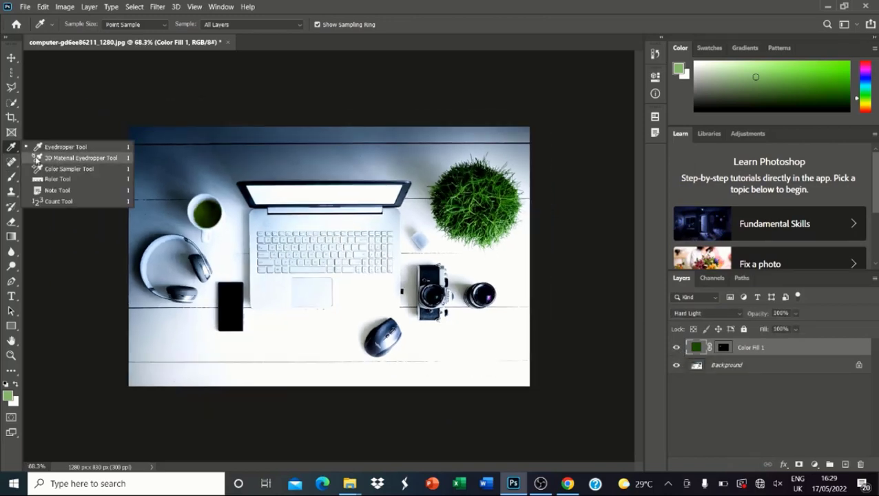
click(71, 169)
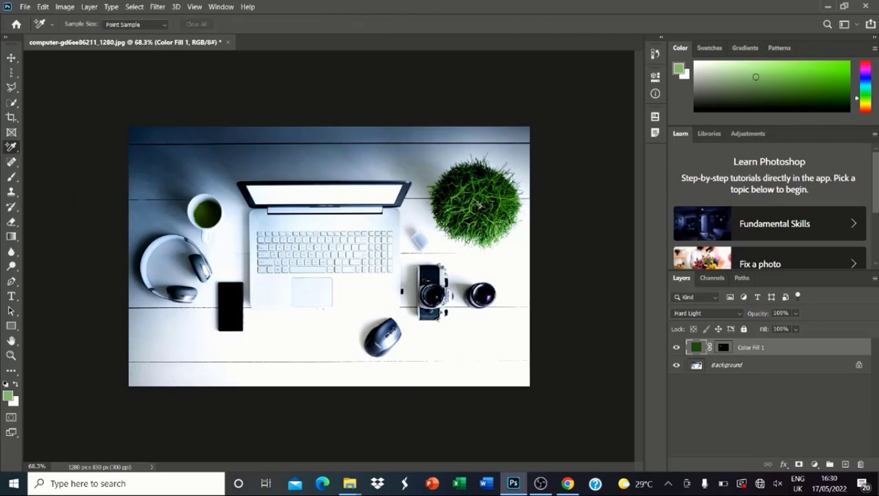
click(157, 166)
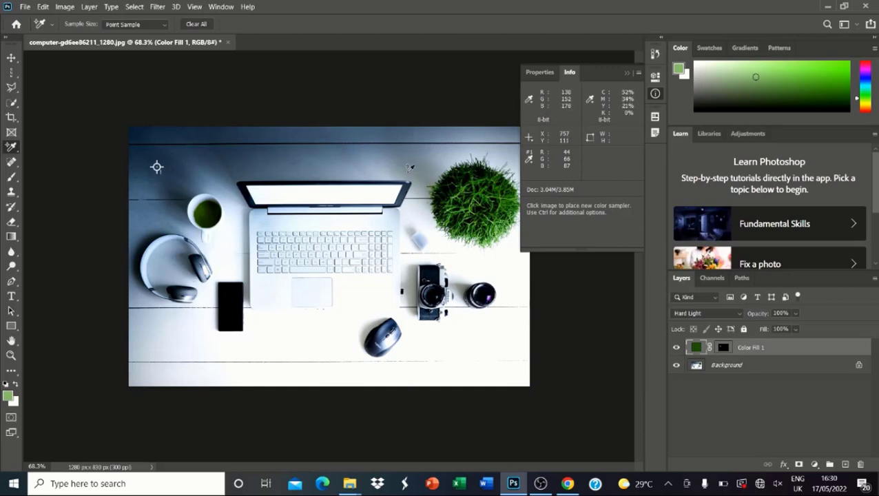
click(500, 203)
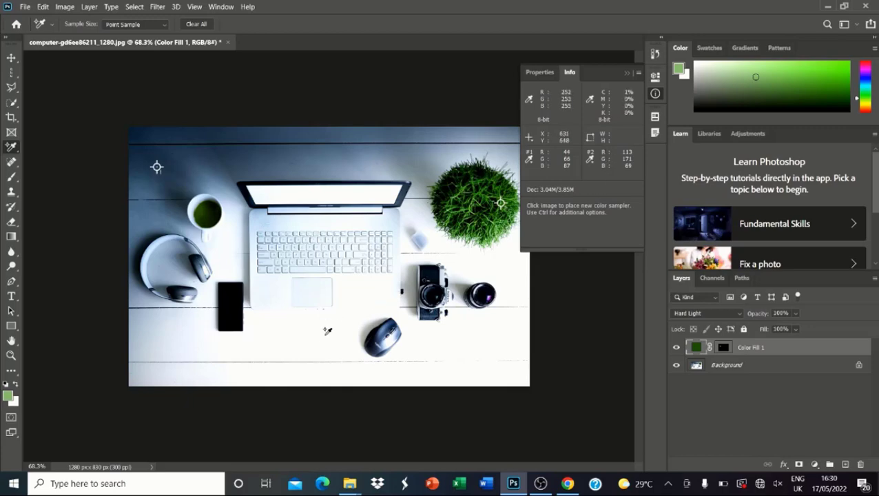
click(229, 318)
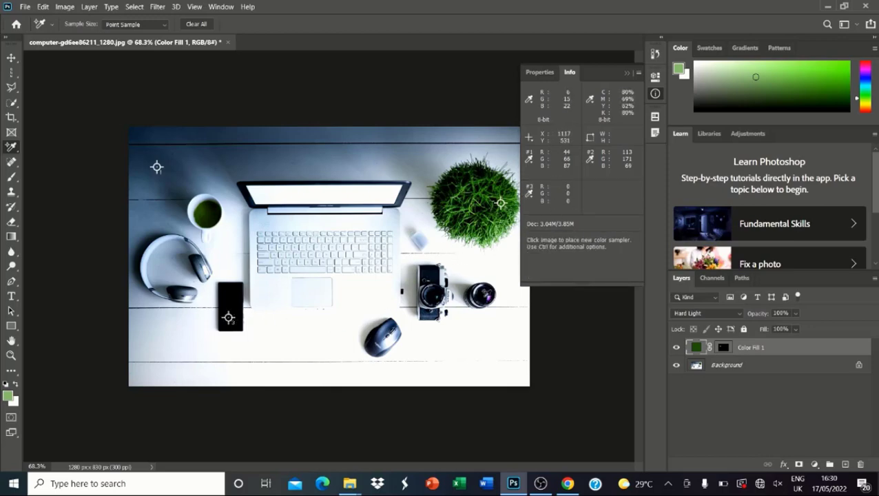
click(488, 296)
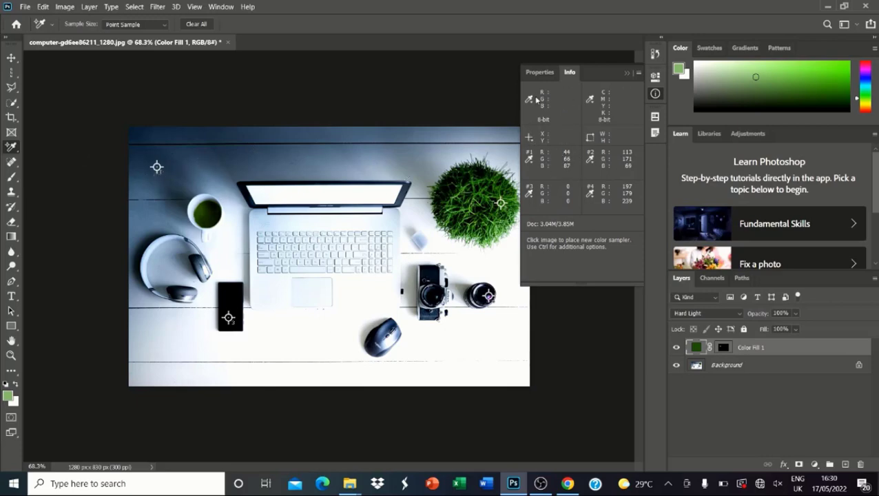
Switch the readout of color sampler #1 to Grayscale.
click(529, 140)
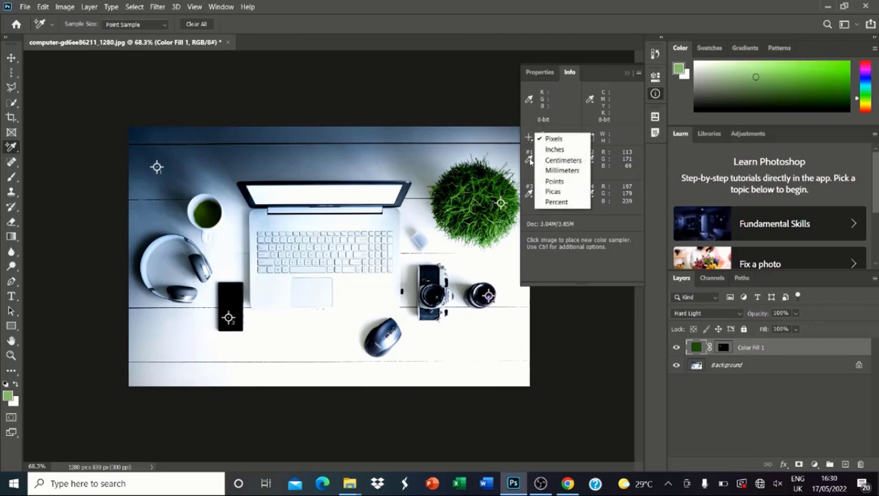
click(529, 160)
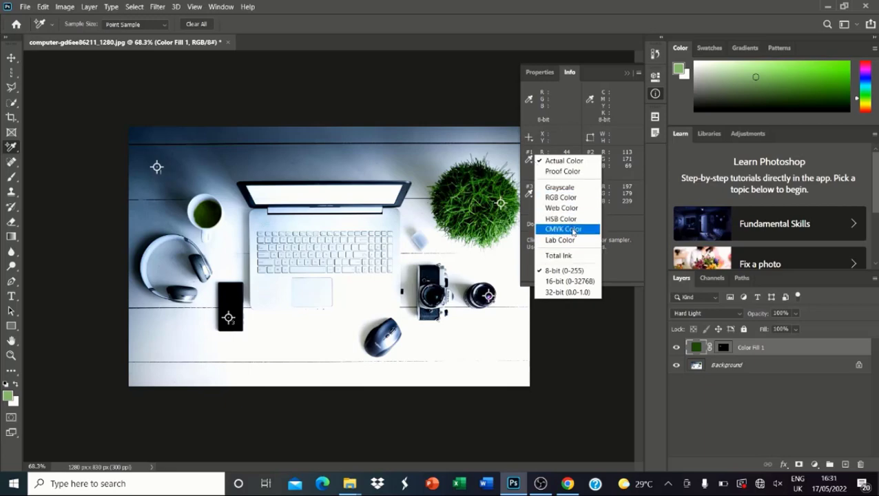
click(562, 189)
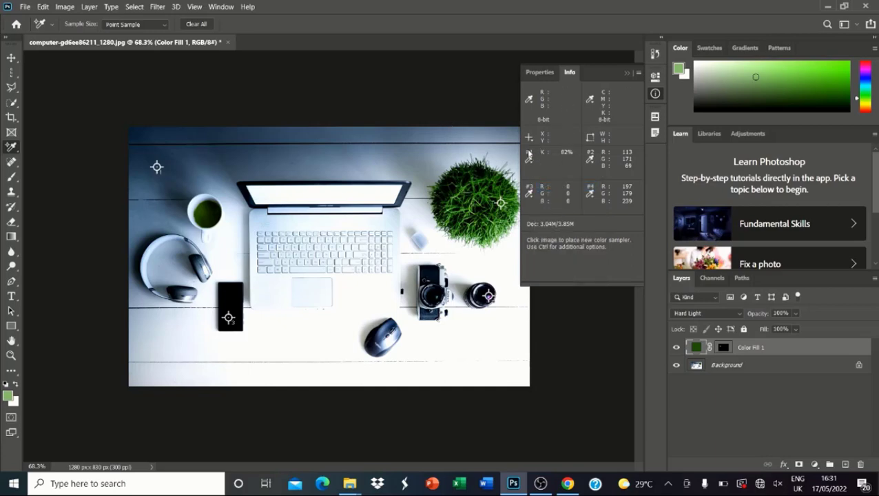
Measure the distance from the coffee cup to the far edge of the plant with the Ruler Tool.
right_click(11, 147)
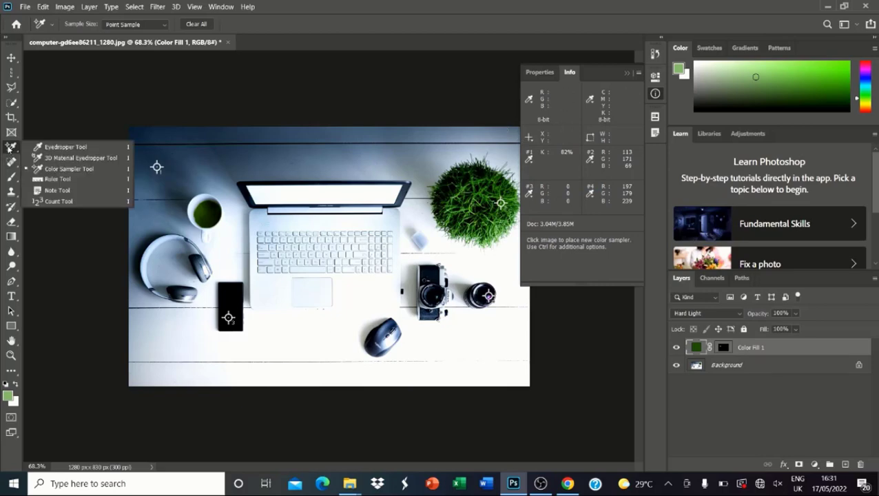
click(62, 179)
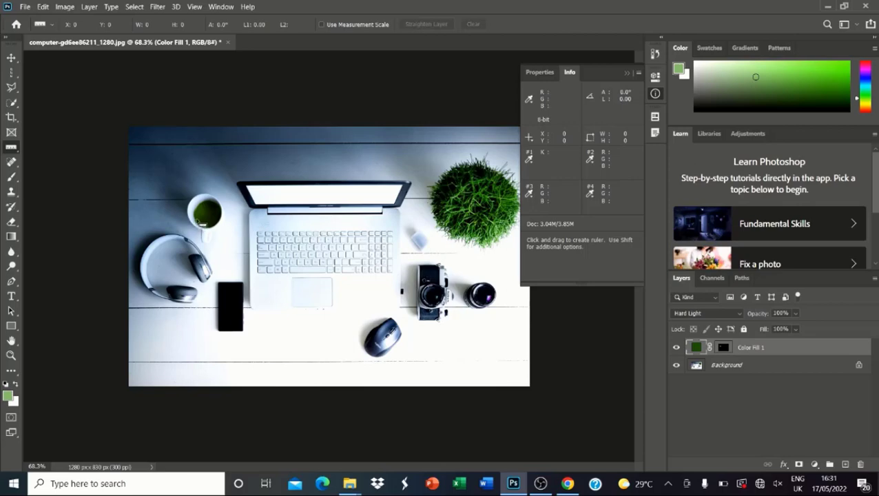
drag(197, 219, 520, 208)
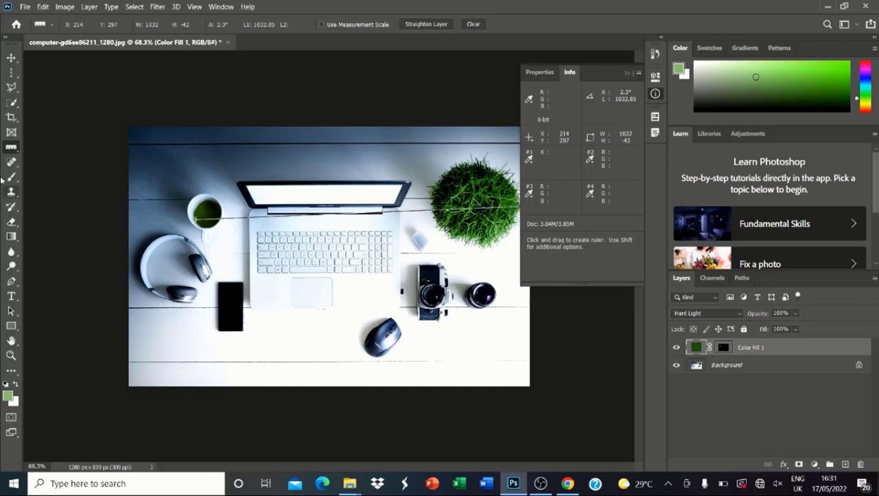
Add a note on the headphones' upper ear cup, entering the author's name and the text "Erase this".
right_click(15, 148)
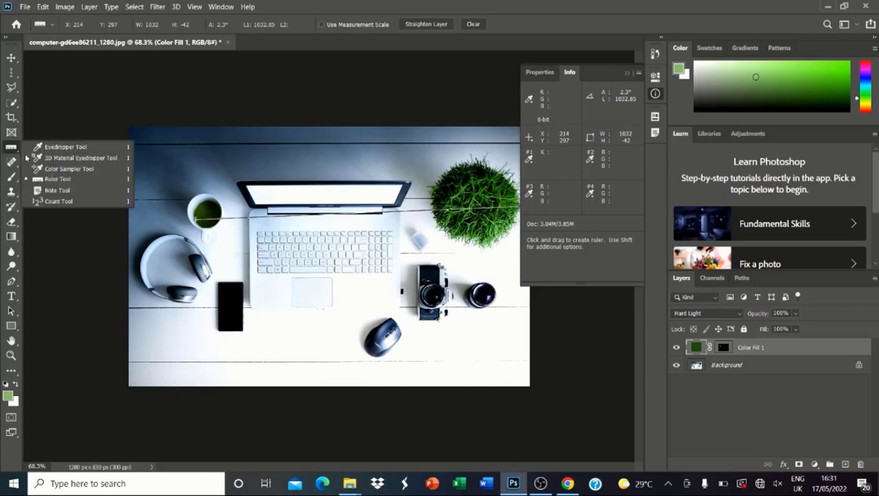
click(53, 194)
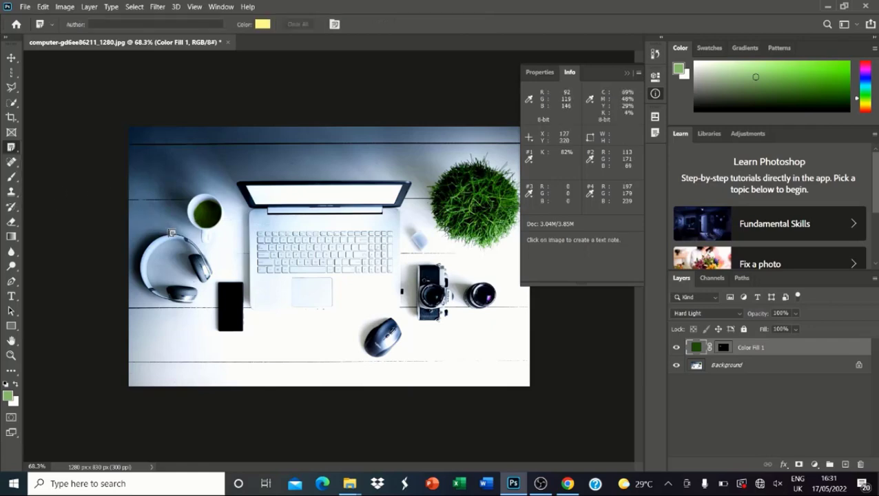
key(ctrl+plus)
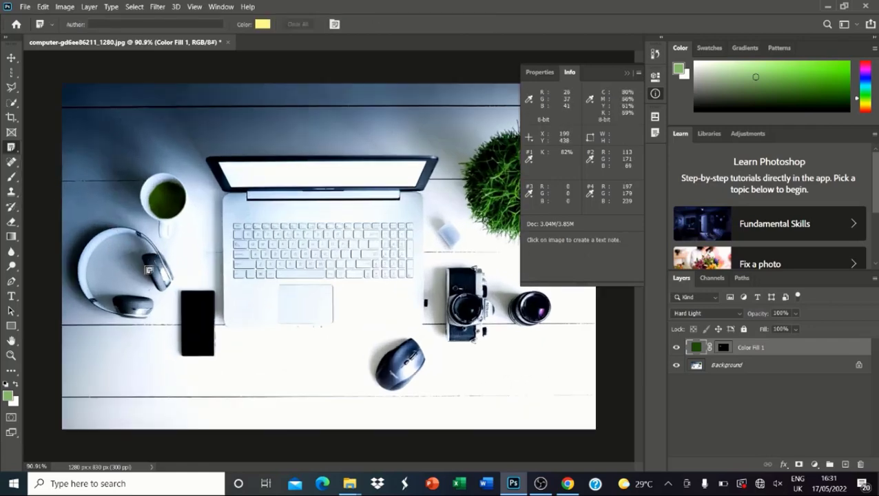
click(148, 267)
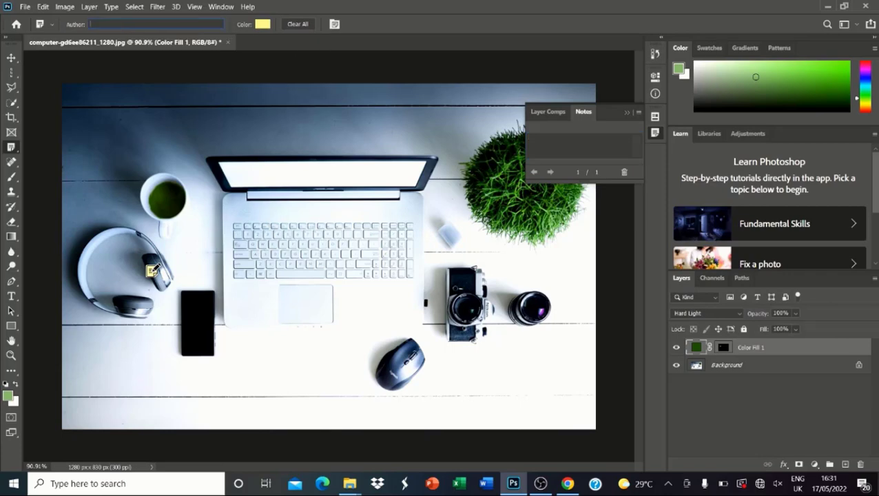
text(Phil)
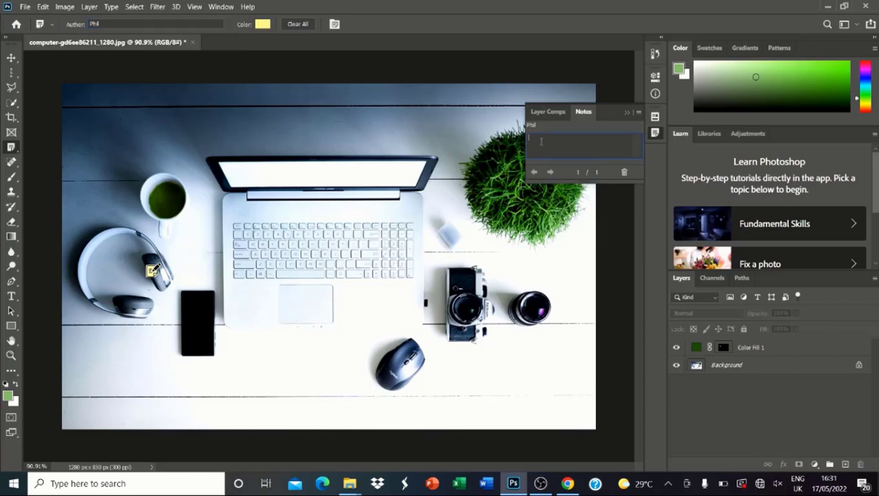
text(D)
text(Era)
text(se this)
click(11, 58)
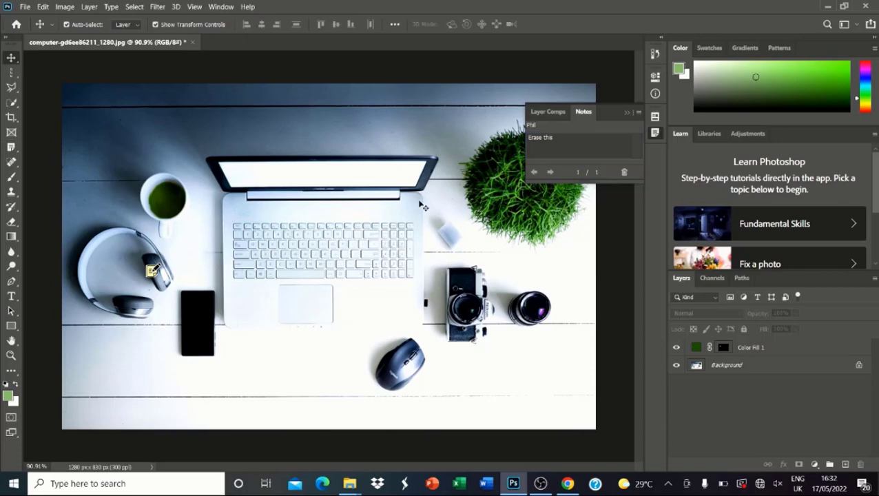
Place a first count marker on the camera with the Count Tool.
scroll(420, 205, down, 2)
scroll(188, 282, up, 3)
scroll(181, 271, down, 2)
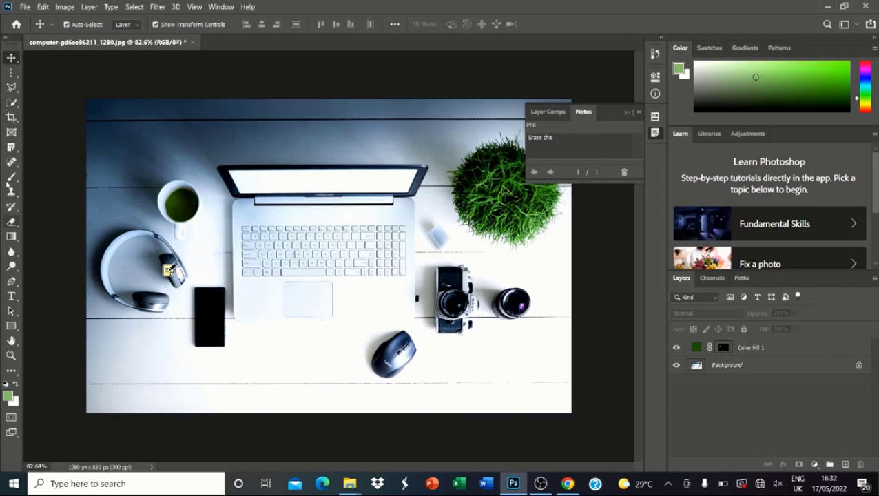
click(13, 149)
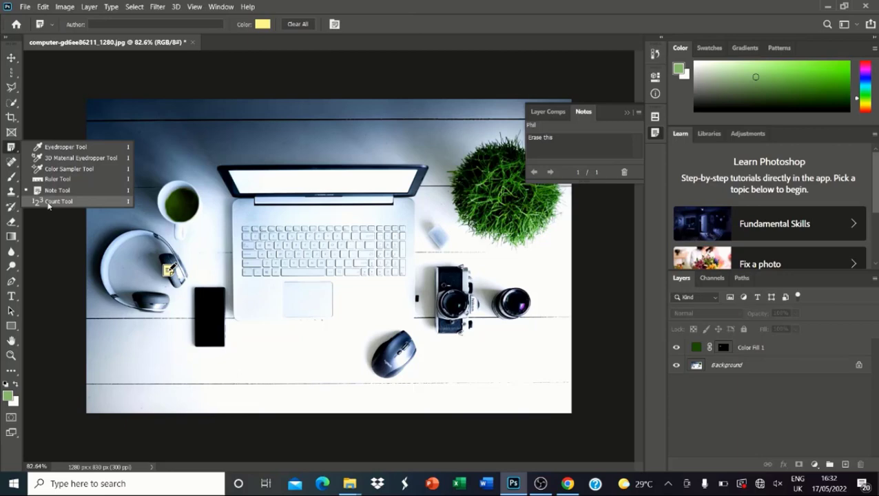
click(48, 202)
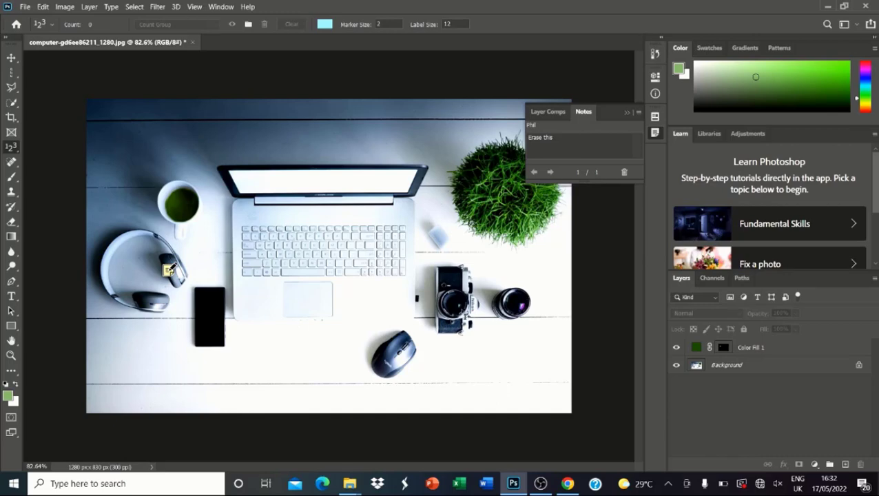
click(465, 267)
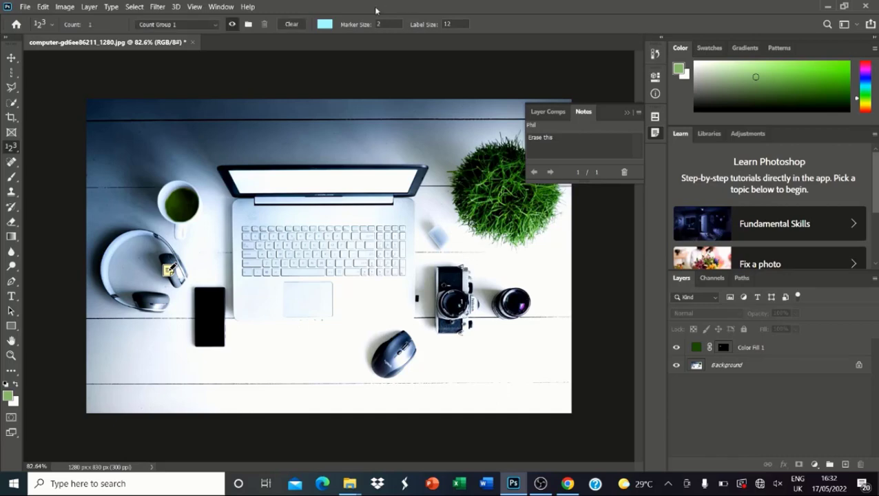
Enlarge the count labels to the maximum size of 72.
click(438, 23)
text(30)
key(Return)
text(100)
key(Return)
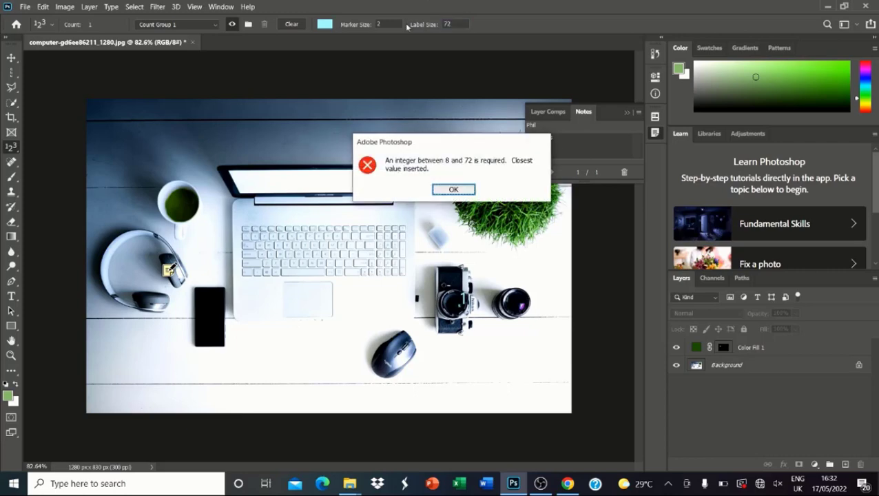
click(458, 190)
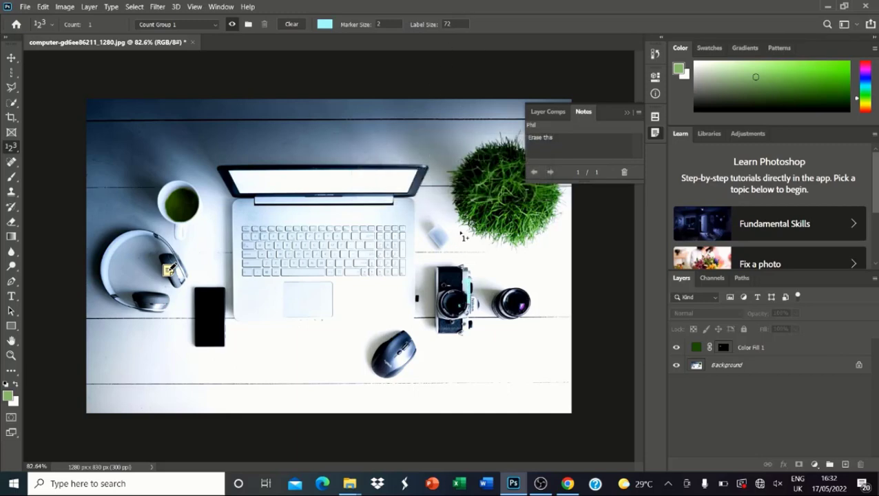
Change the count group's color to dark red af1414.
click(324, 24)
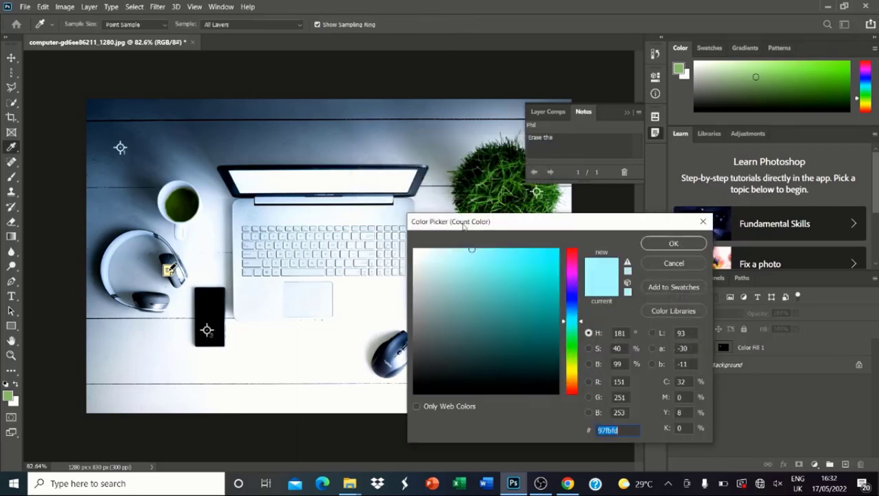
text(000000)
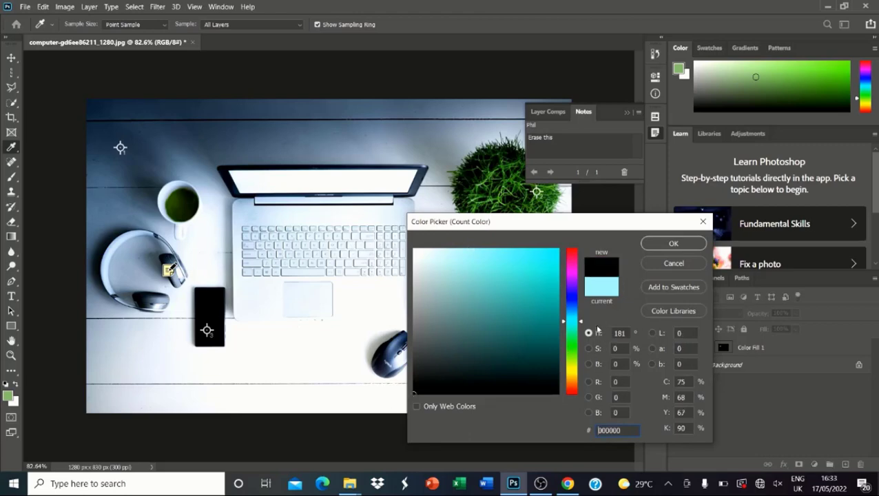
drag(569, 271, 571, 249)
click(542, 294)
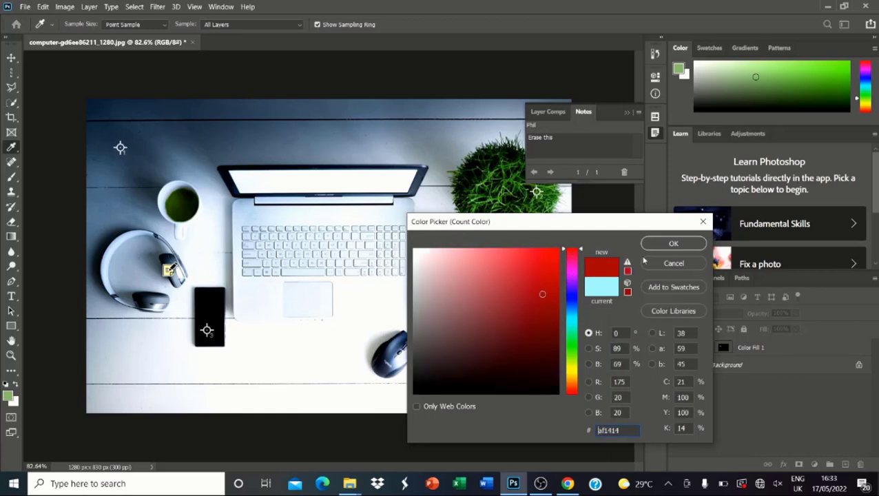
click(667, 245)
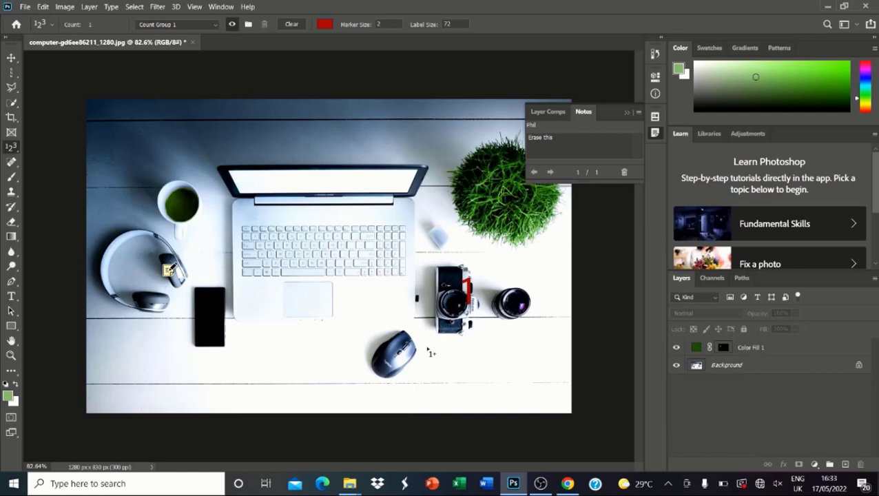
Add count markers 2 to 5 on the mouse, the phone, the laptop keyboard and the headphones, in that order.
click(402, 343)
click(219, 314)
click(270, 249)
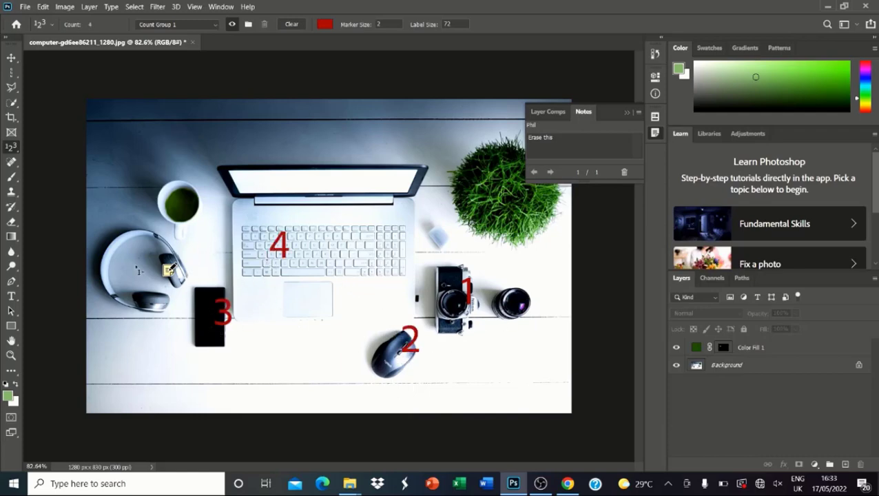
click(103, 269)
right_click(10, 148)
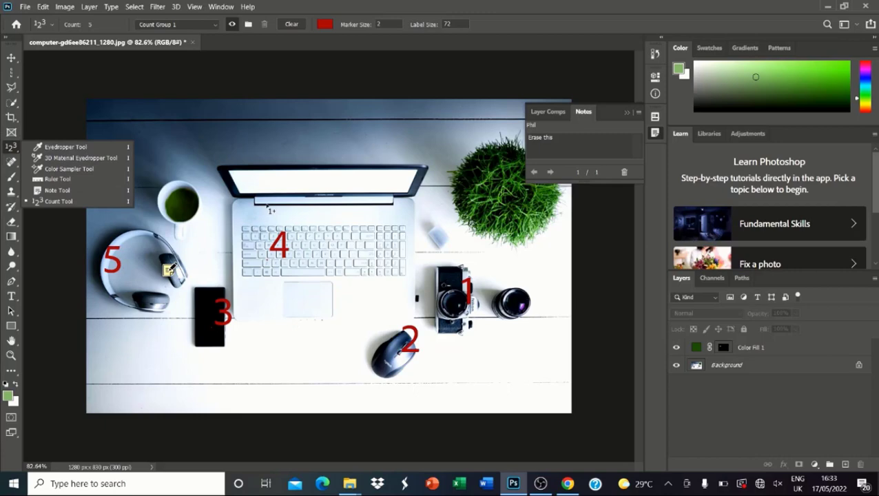